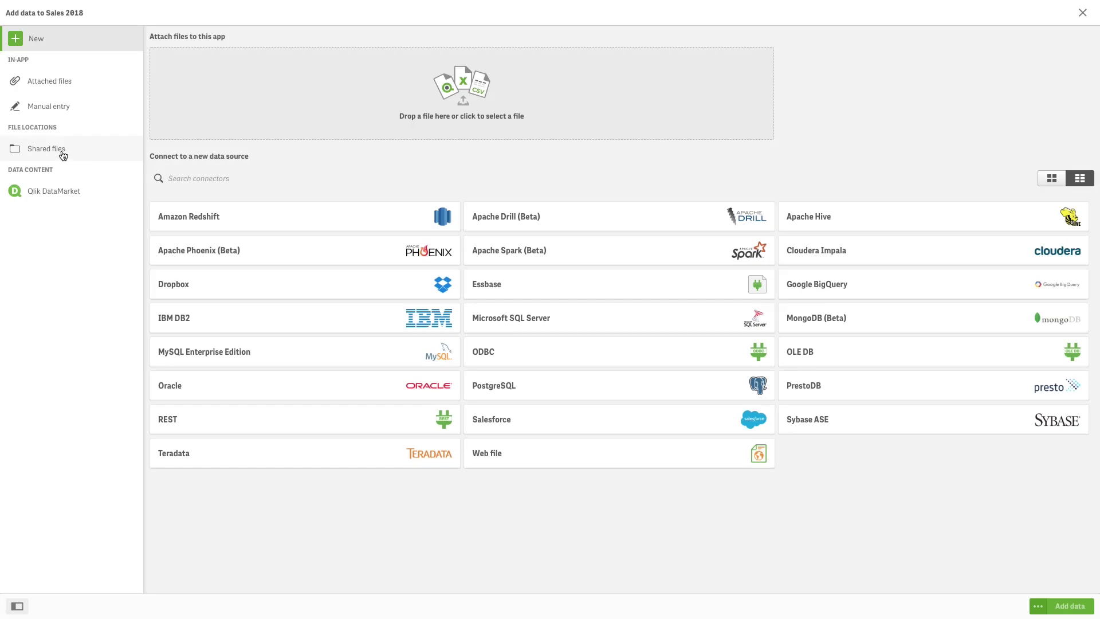
Set up a PrestoDB connection with host, port 8080, LDAP user presto, password, named Presto Connection.
left_click(848, 387)
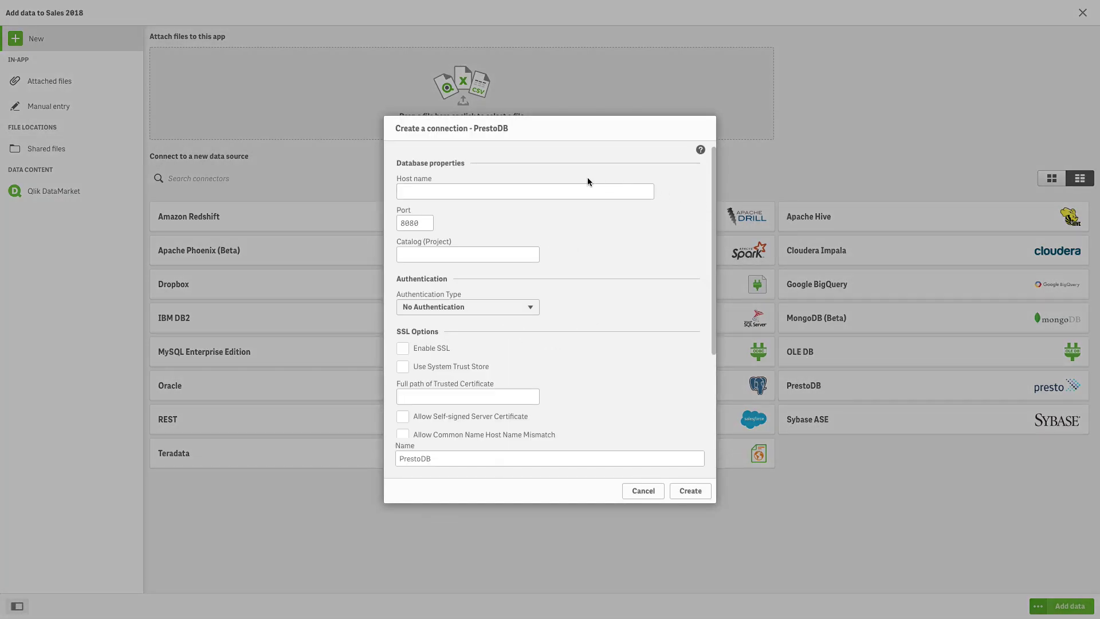
left_click(471, 188)
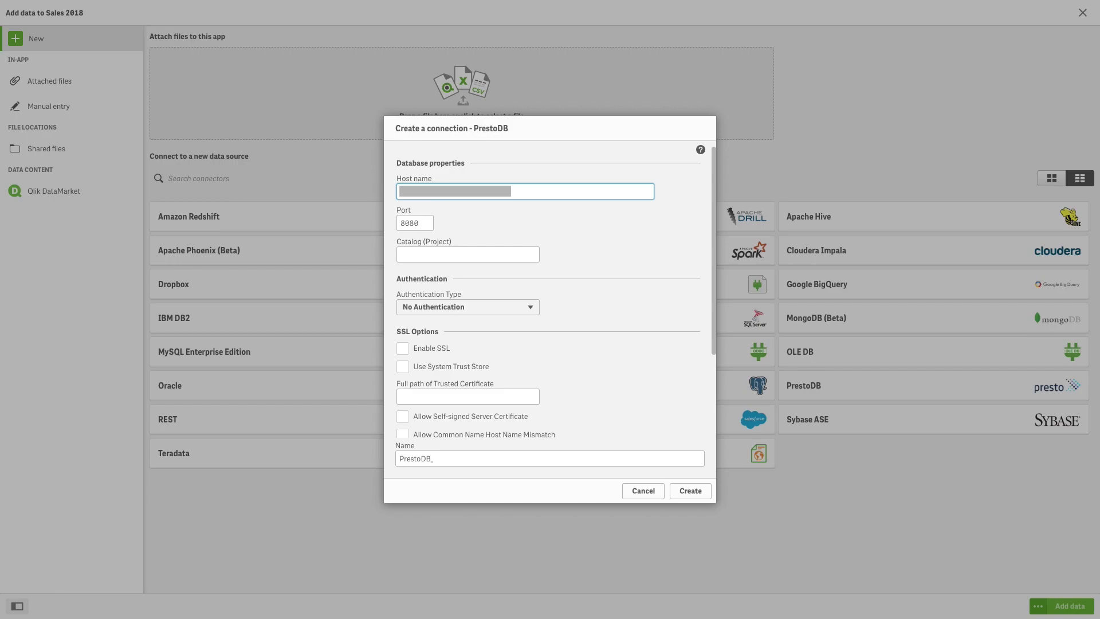
left_click(460, 306)
left_click(452, 318)
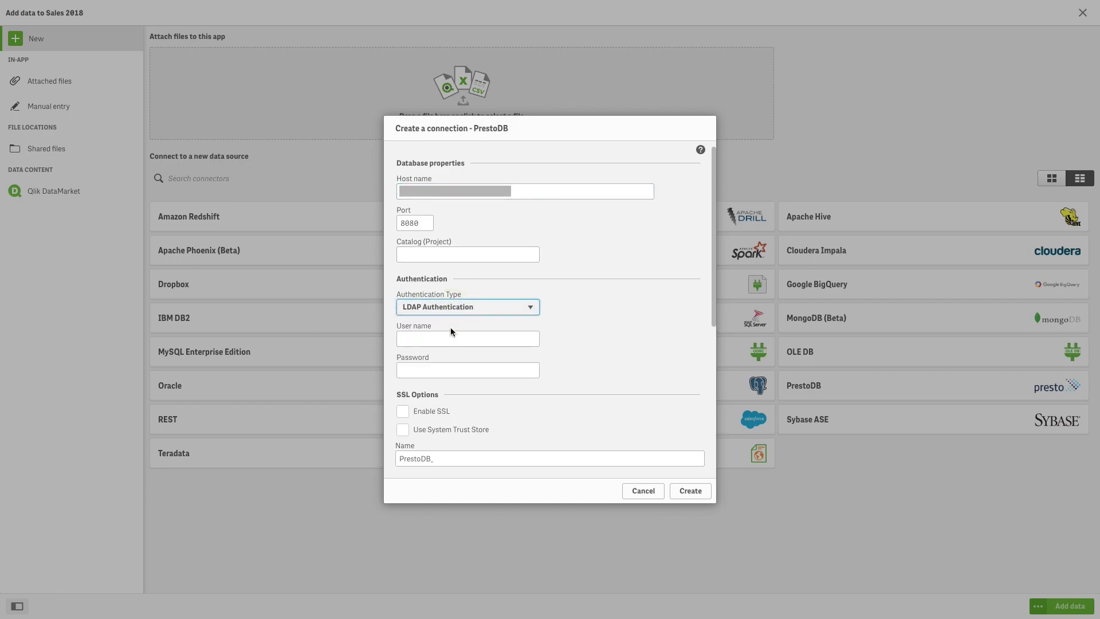
left_click(449, 338)
type("prest")
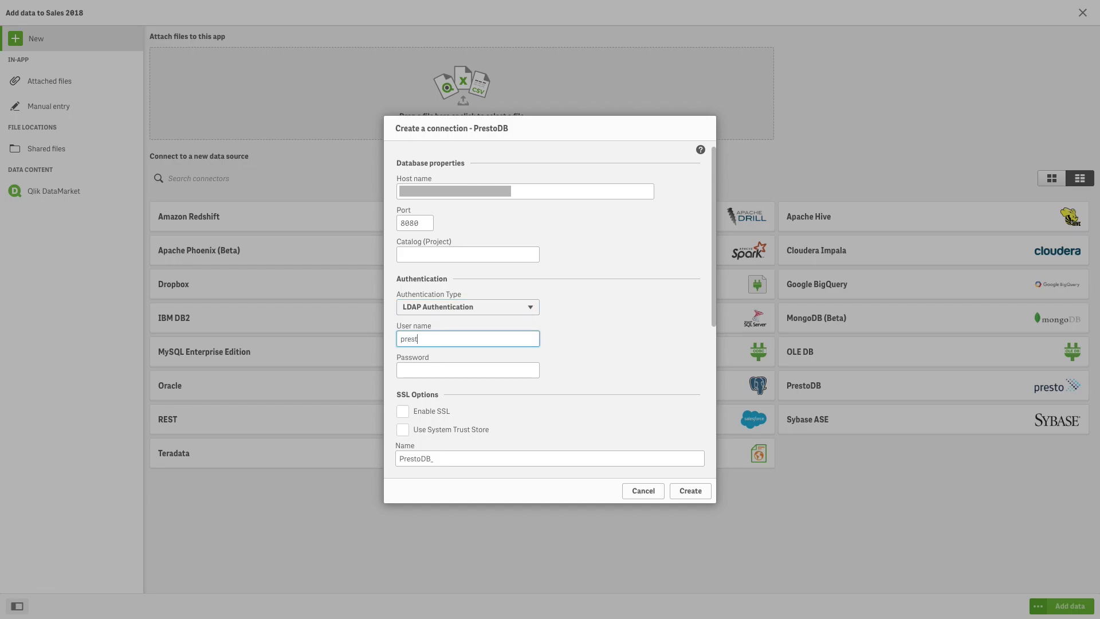
type("o")
key("Tab")
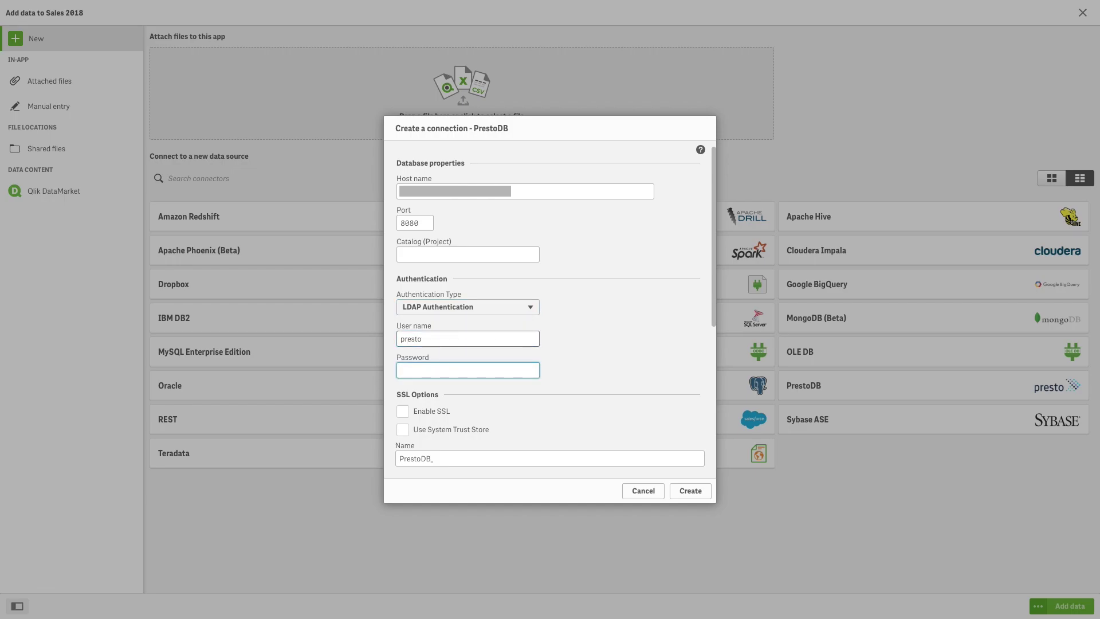
type("o")
scroll(440, 401, "down", 2)
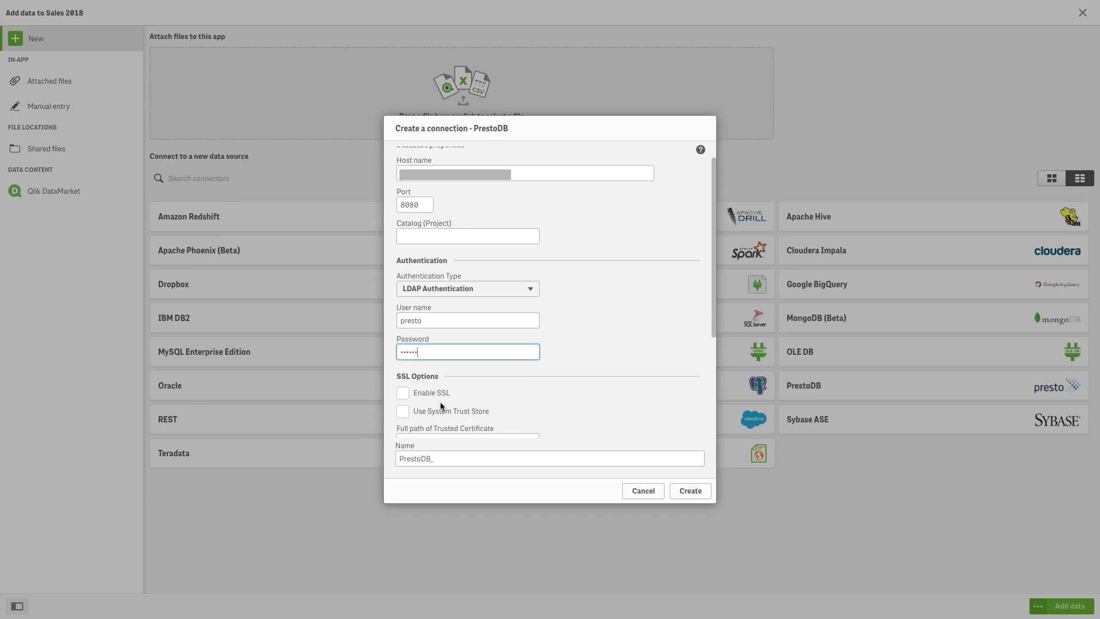
scroll(439, 401, "down", 1)
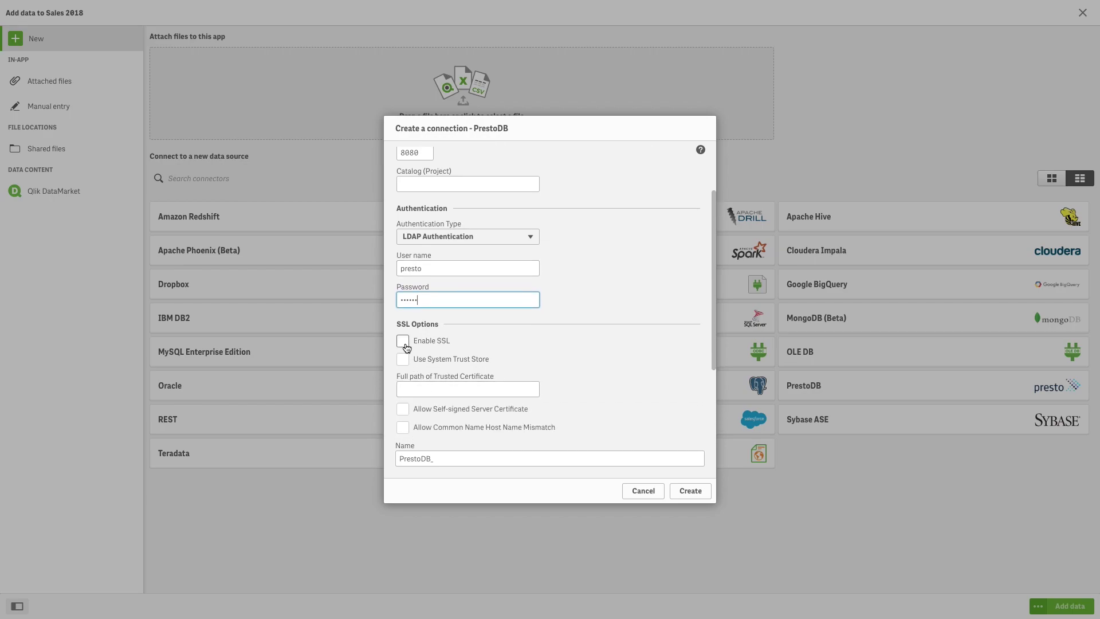
scroll(467, 410, "down", 3)
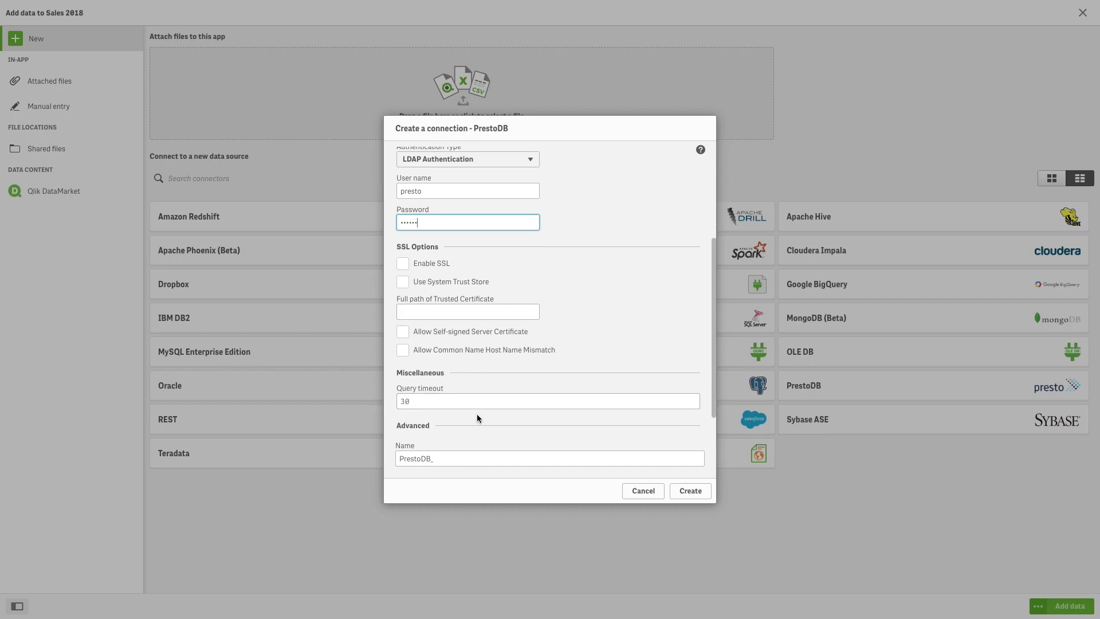
double_click(396, 458)
type("Prest")
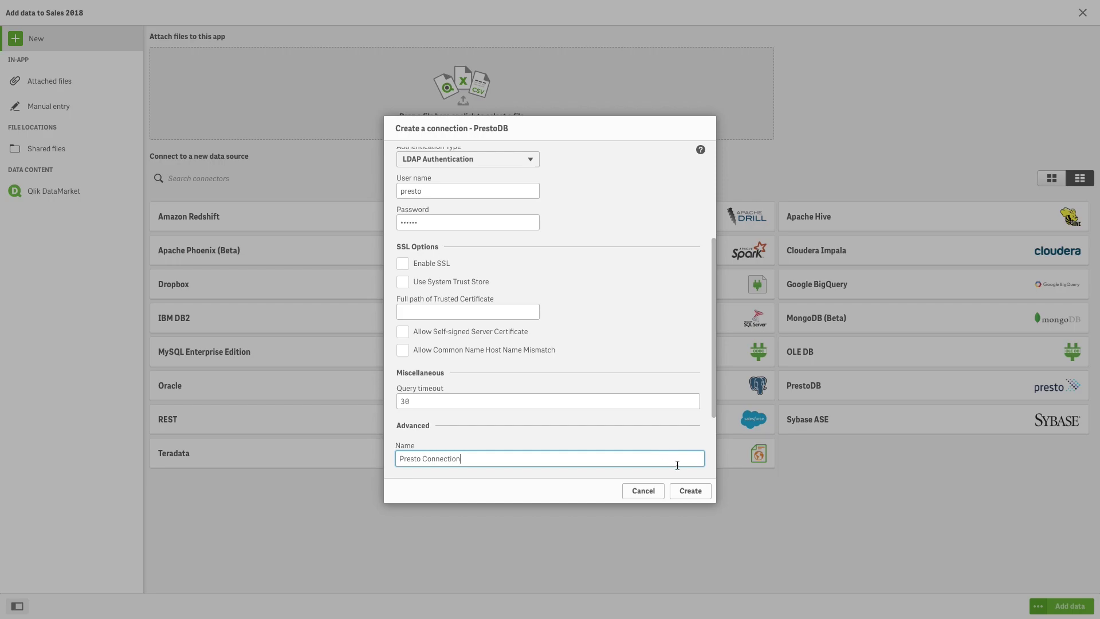
Create the Presto connection and browse database tpch with owner tiny.
left_click(688, 491)
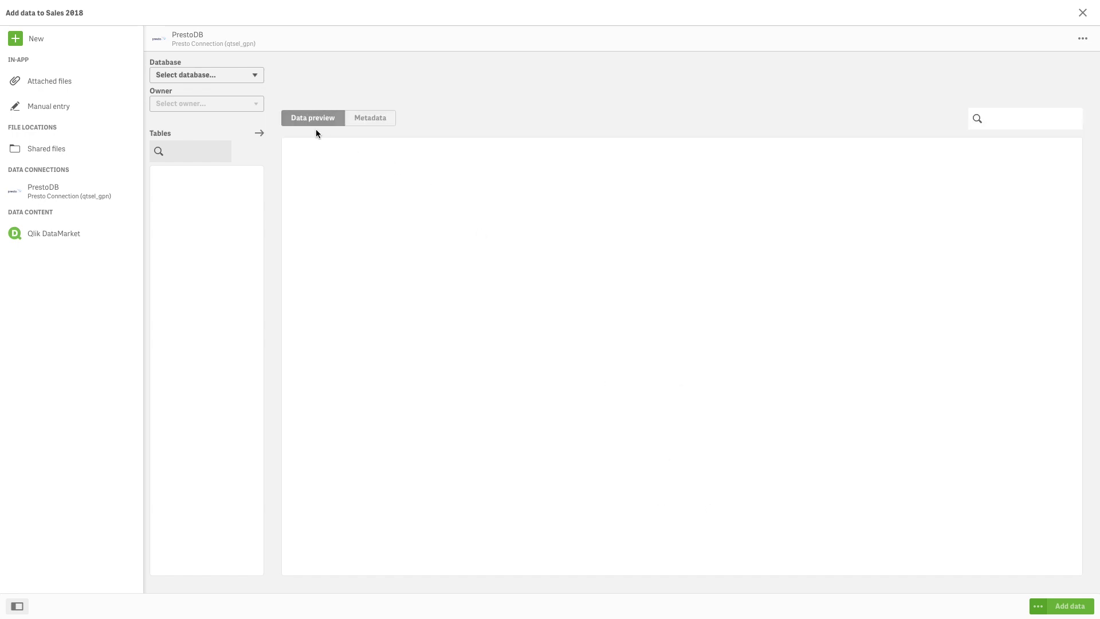
left_click(207, 75)
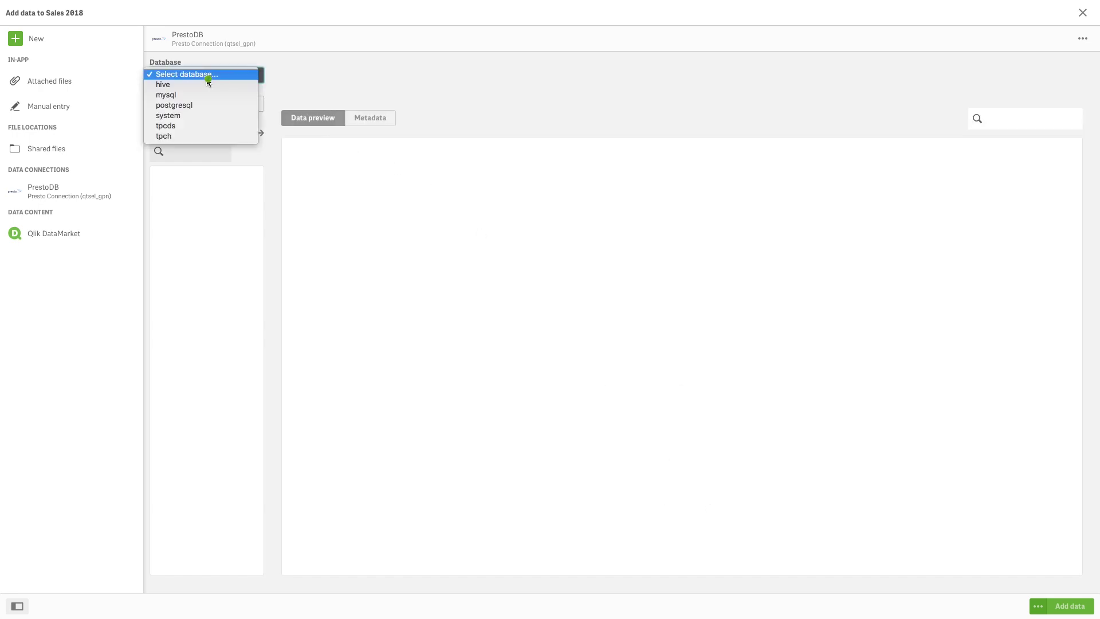
left_click(199, 136)
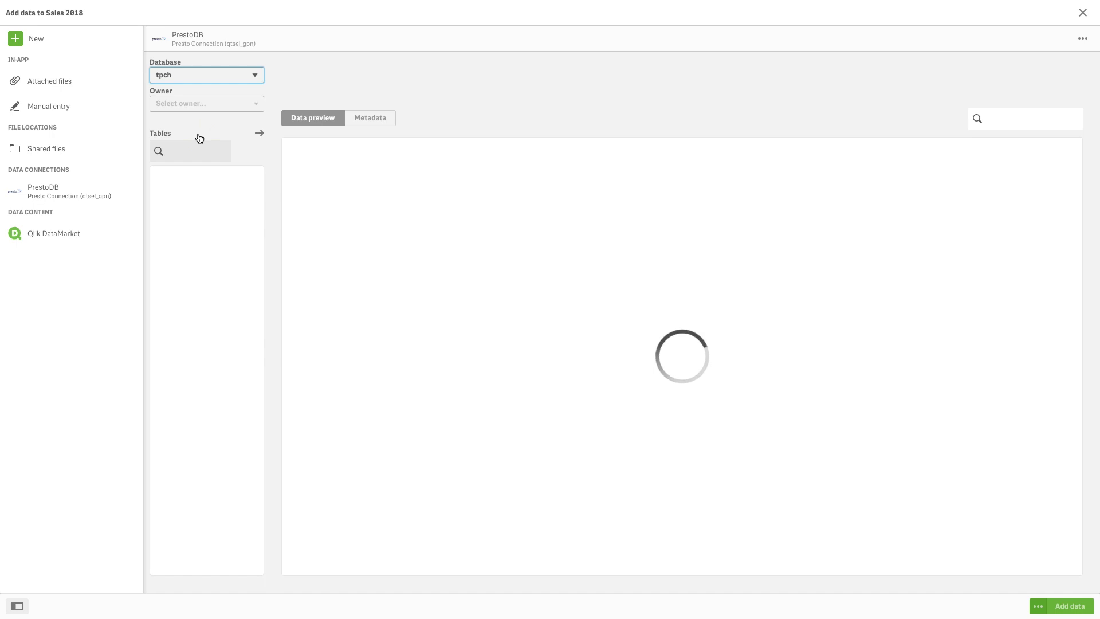
left_click(204, 105)
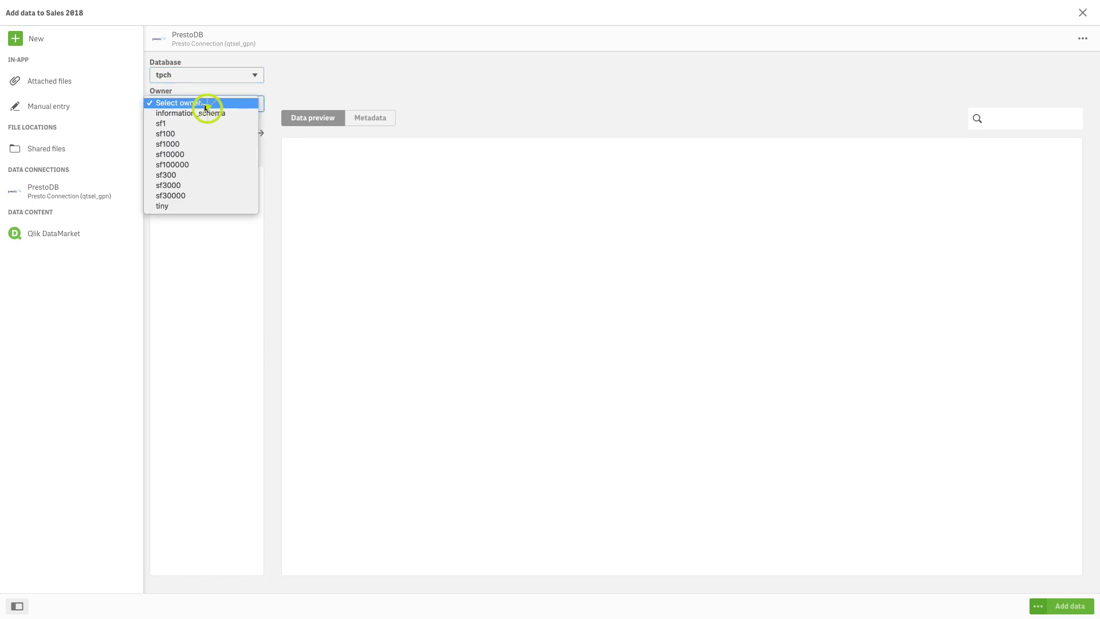
left_click(199, 206)
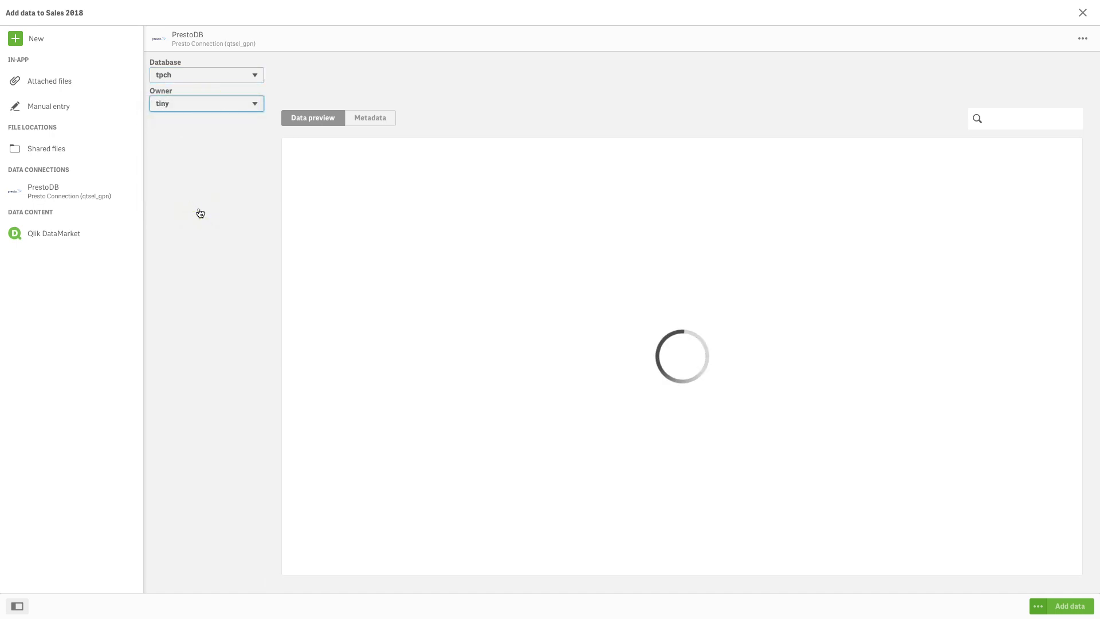
Select the orders table with all nine fields and reveal the Filter data options.
left_click(194, 203)
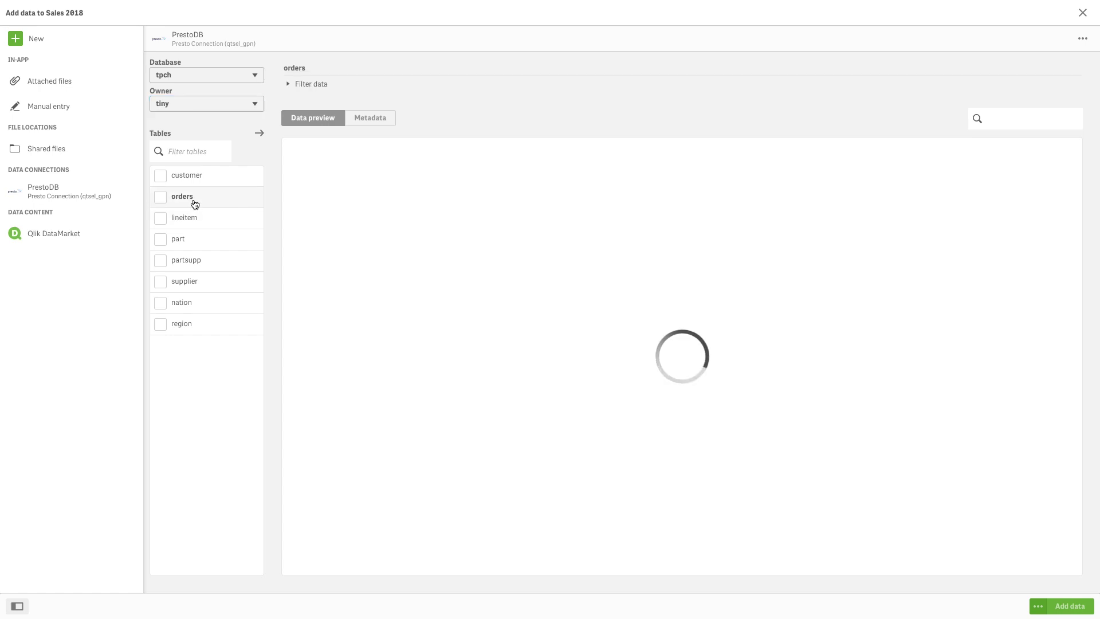
left_click(159, 200)
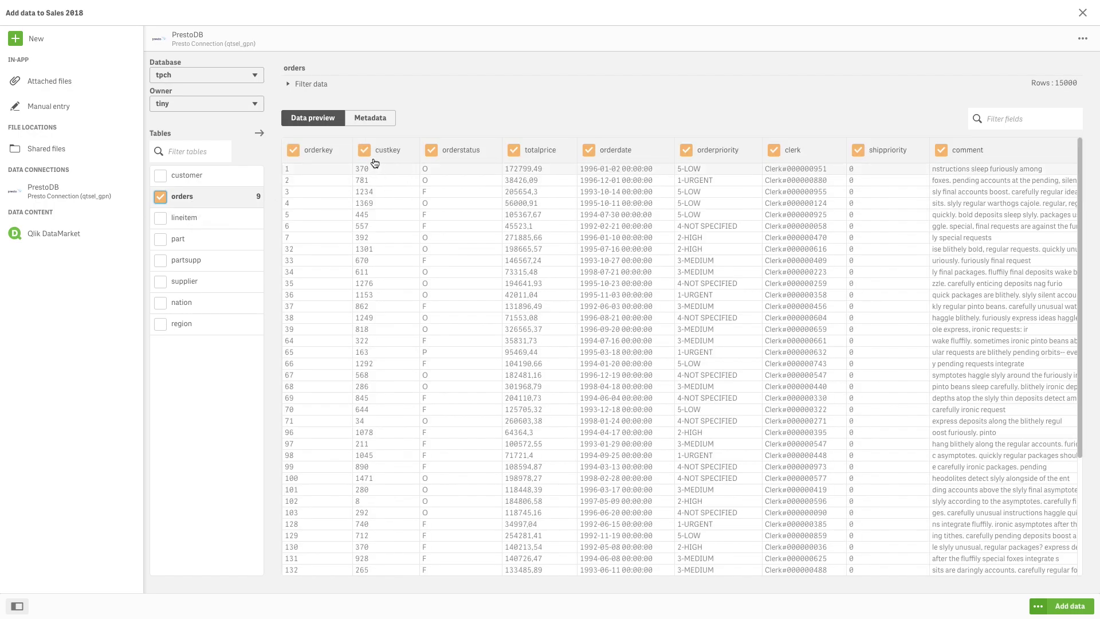
left_click(311, 84)
Filter orders by totalprice <= 30000, keeping 1,142 of 15,000 rows, and add the table.
left_click(349, 105)
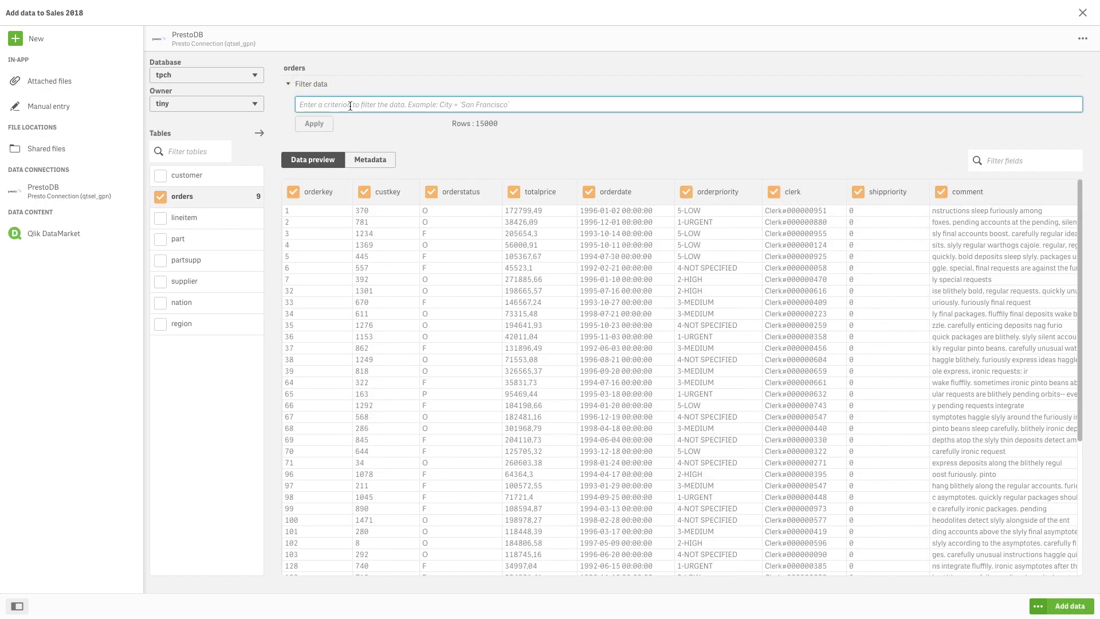
type("totalprice <= 30000")
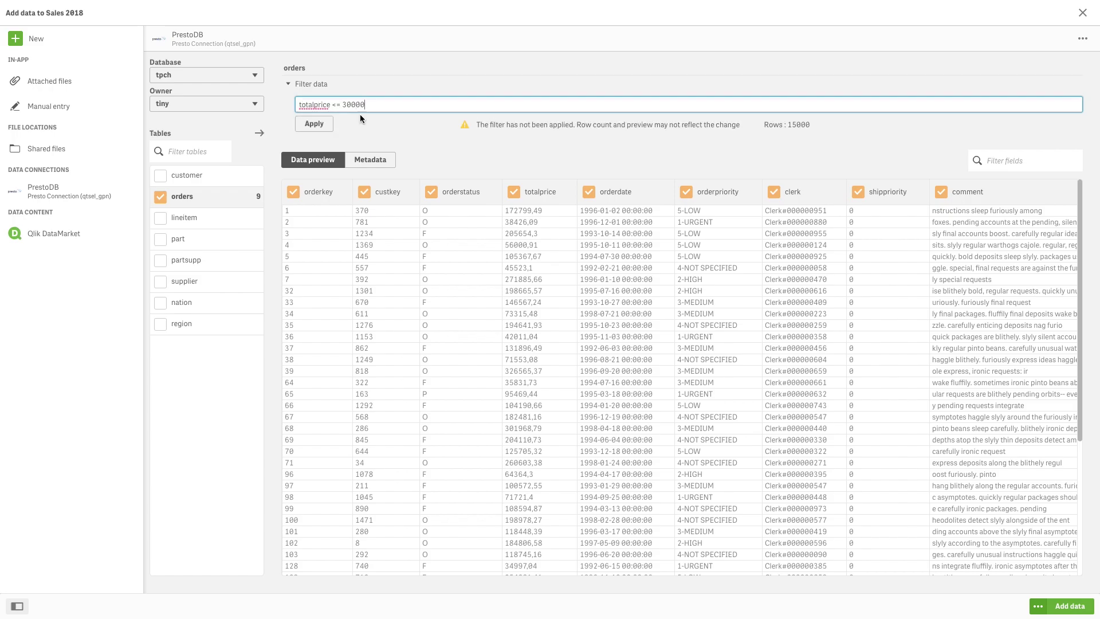
left_click(313, 124)
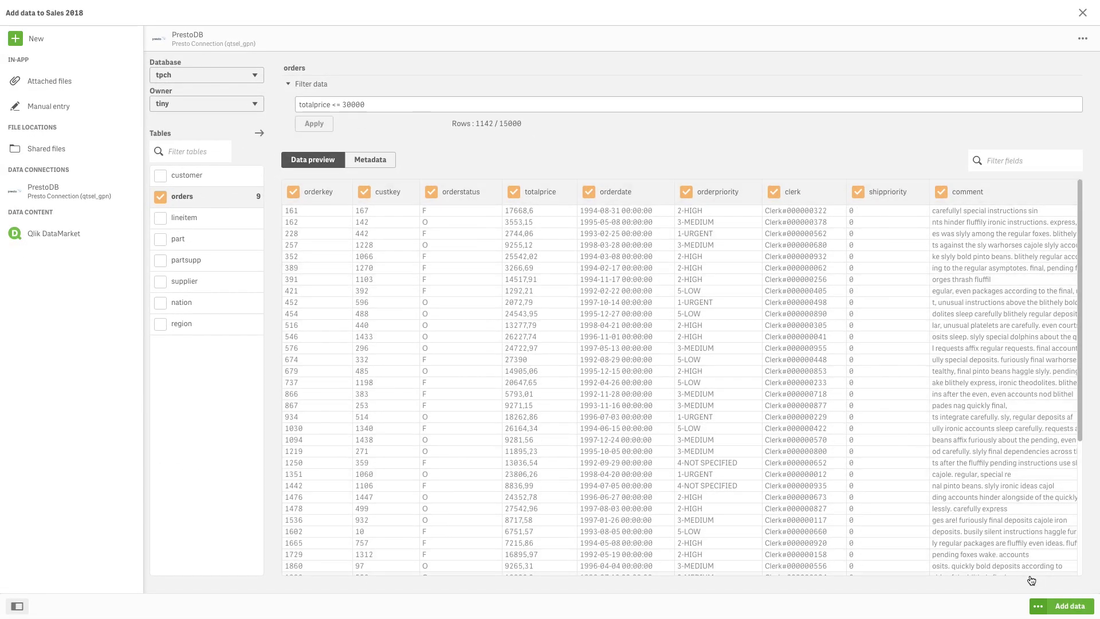
left_click(1069, 607)
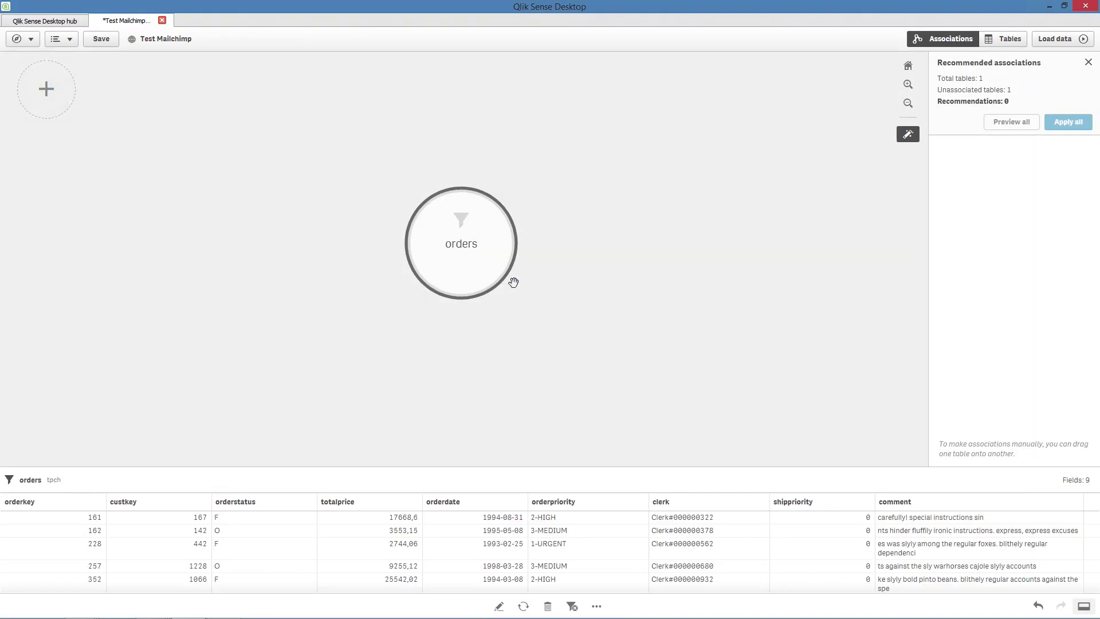
Load the filtered orders data into the app and continue to the new sheet.
left_click(1045, 42)
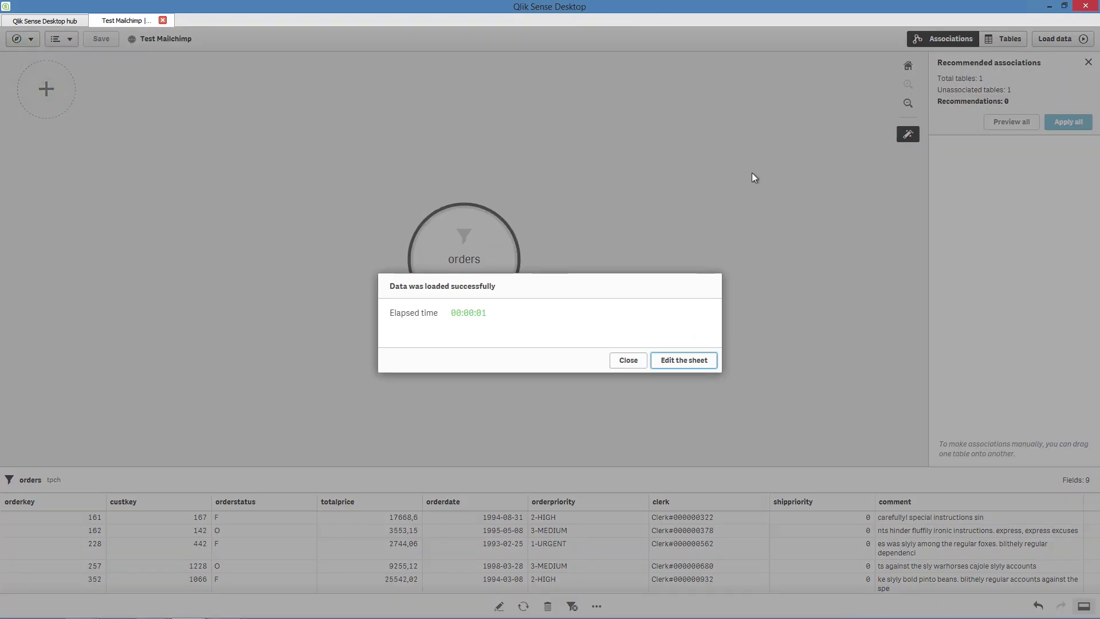
left_click(679, 364)
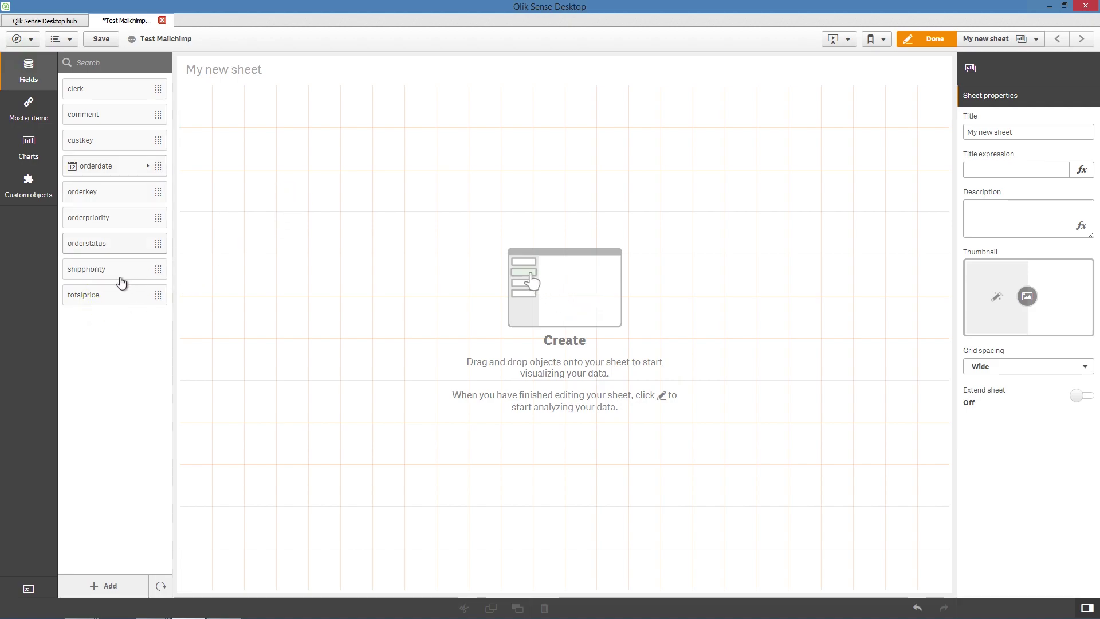
Add a KPI of Sum(totalprice), showing 49,45k, from the totalprice field.
double_click(105, 293)
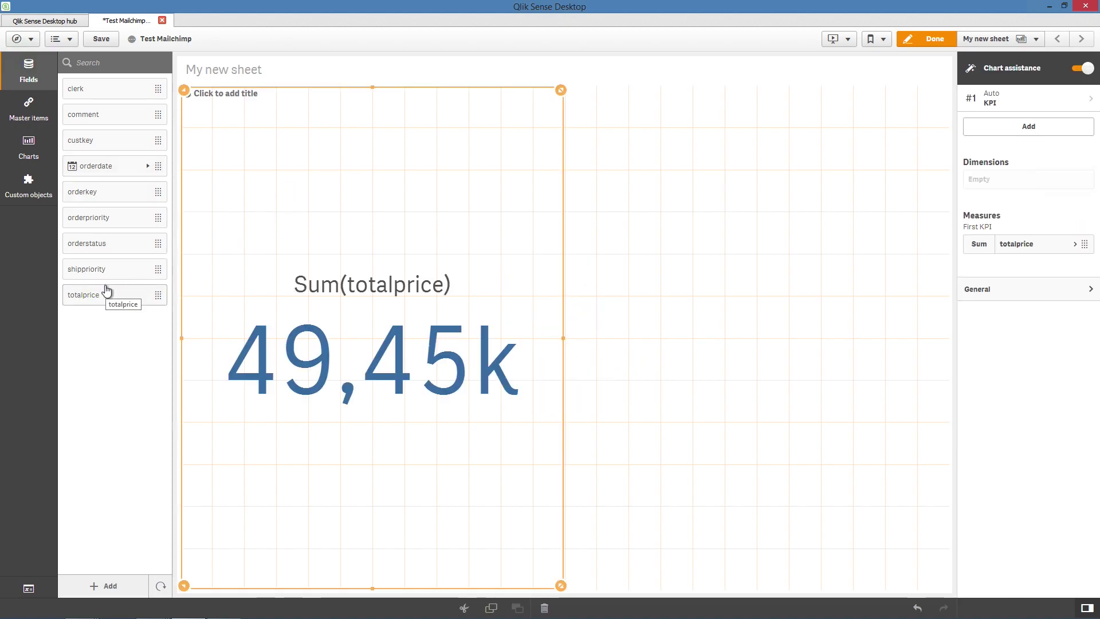